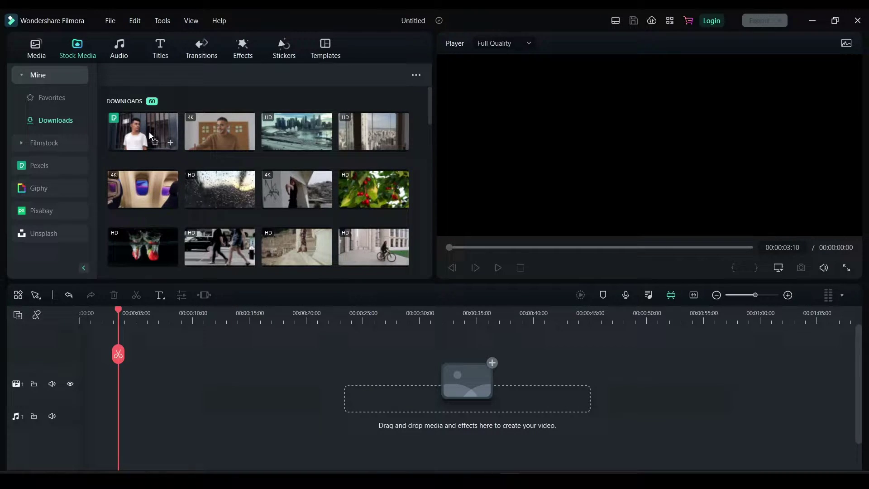
Add the man-by-the-window clip to track 1, split it at 00:00:02:17 and delete the remainder.
drag(145, 129, 87, 383)
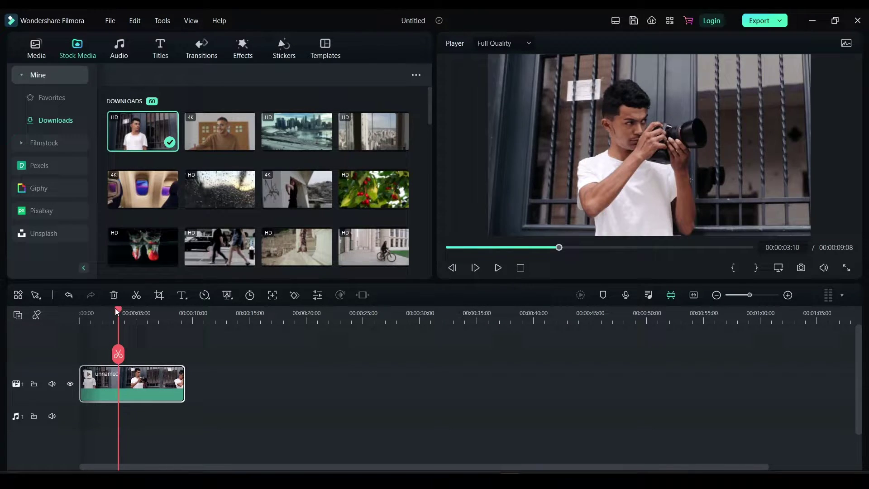
mouse_move(117, 310)
mouse_down()
mouse_move(76, 307)
mouse_move(109, 313)
mouse_up()
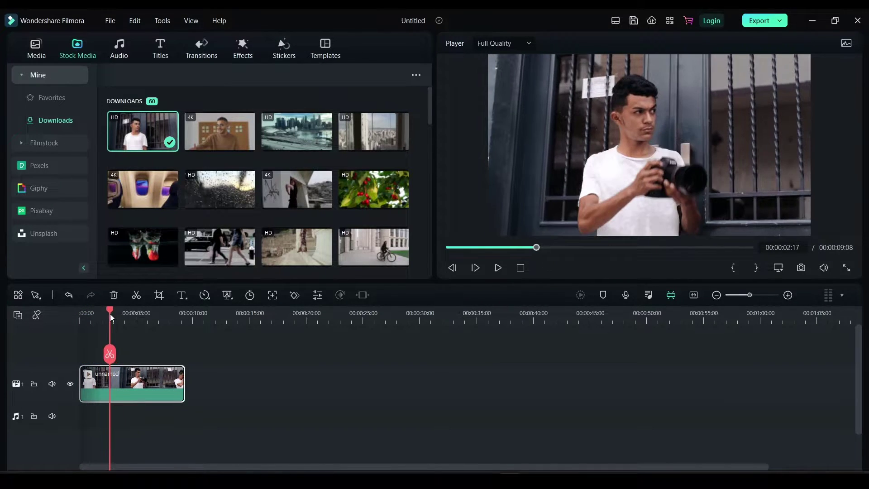
click(110, 348)
right_click(150, 386)
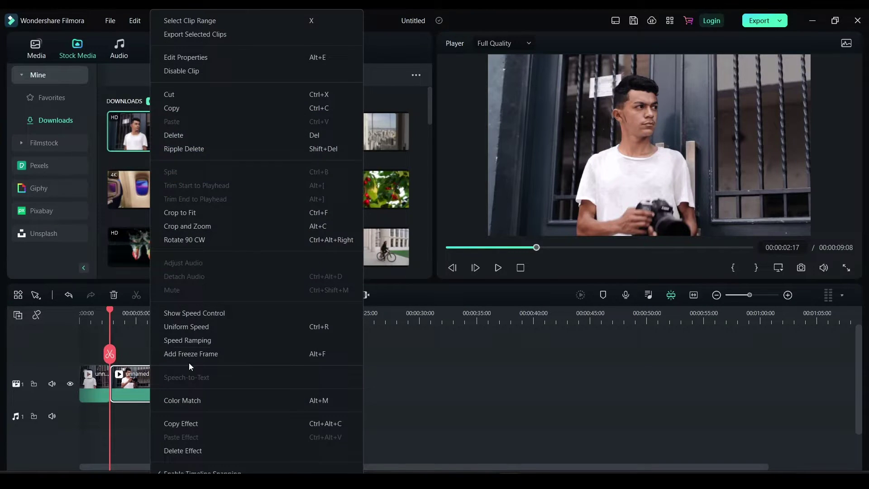
click(219, 136)
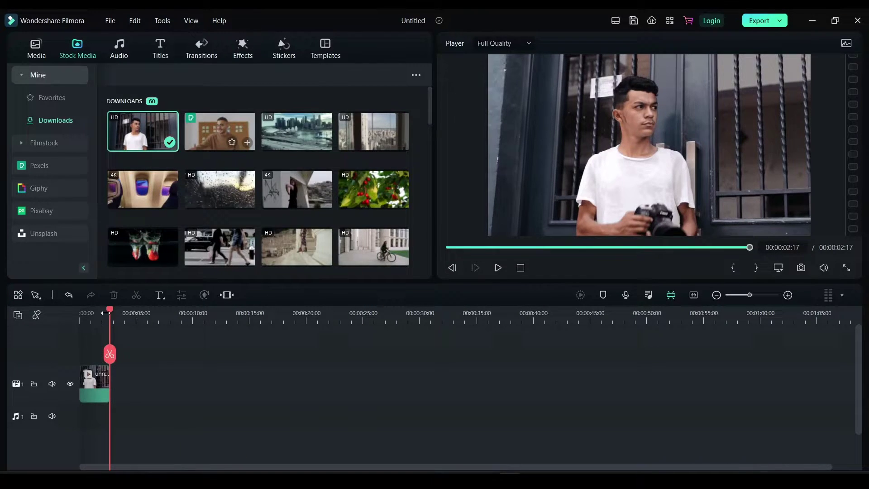
Play back the trimmed clip from the start, then return the playhead to the beginning.
drag(109, 312, 79, 315)
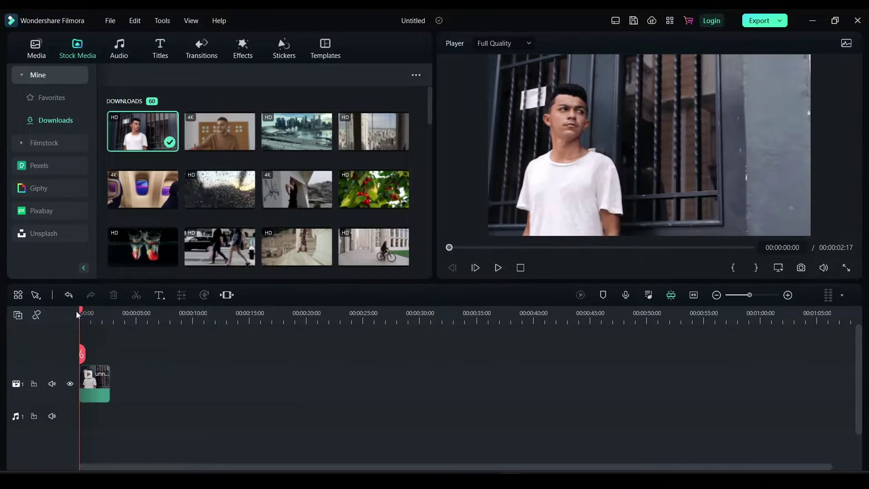
click(496, 270)
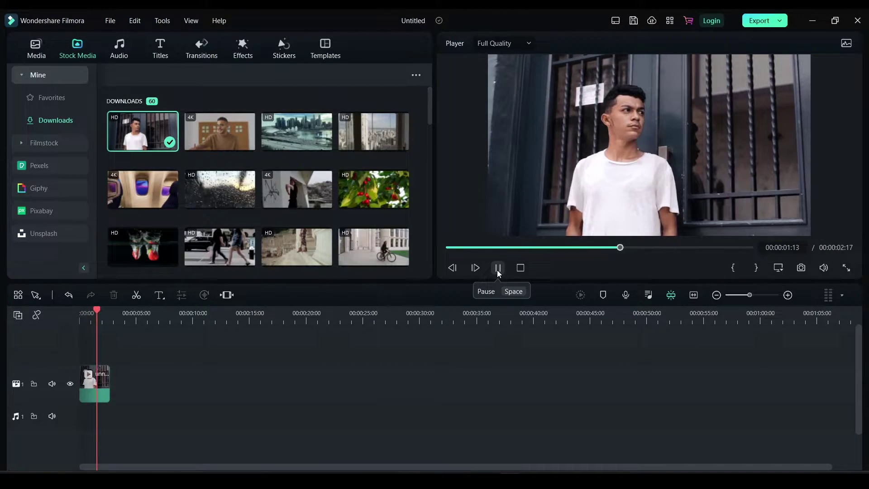
key(space)
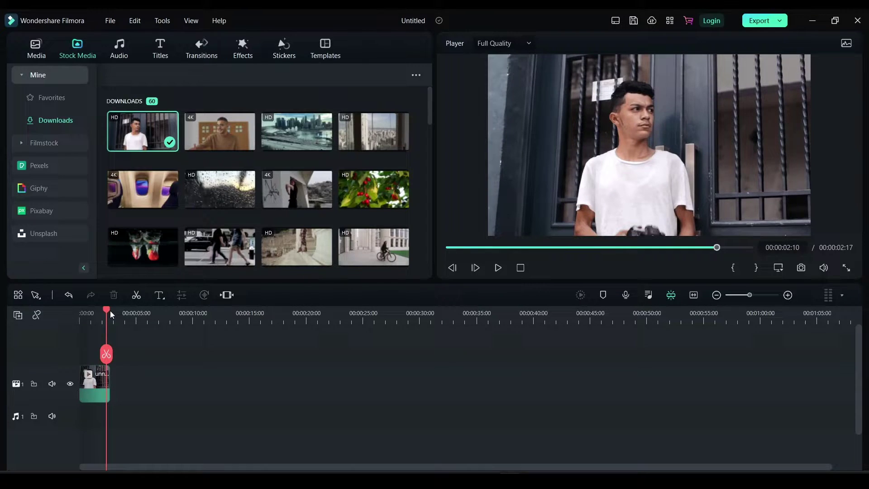
drag(107, 311, 73, 311)
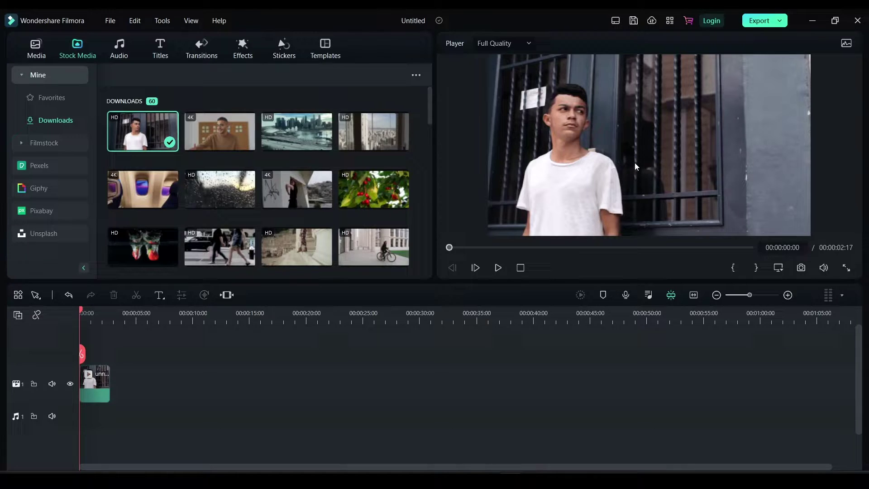
Import the pixel sunglasses PNG from Downloads into the project media.
click(30, 56)
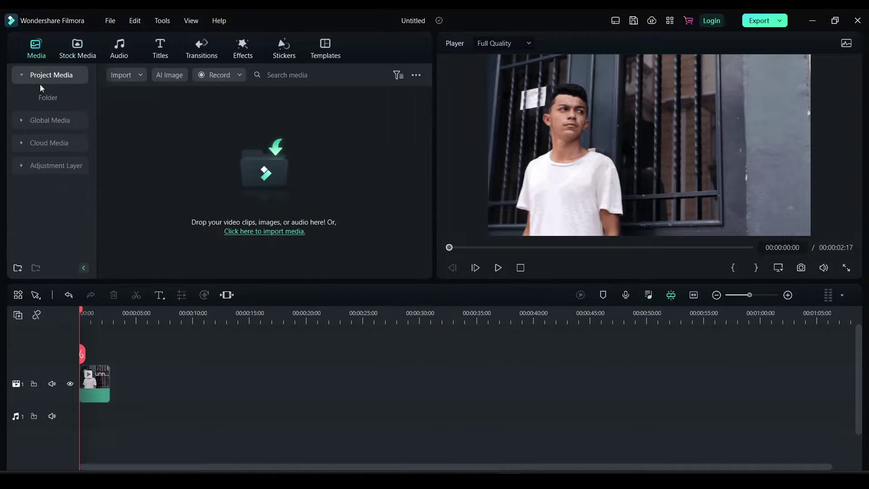
click(287, 169)
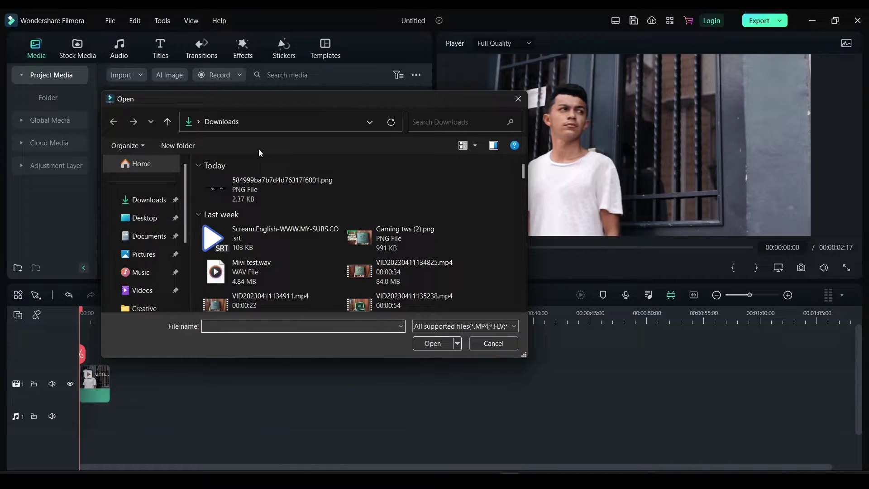
click(252, 180)
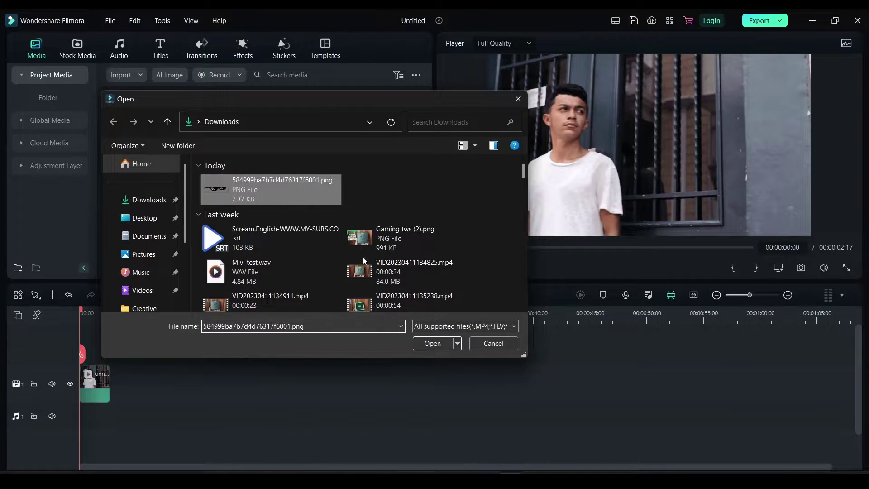
click(441, 348)
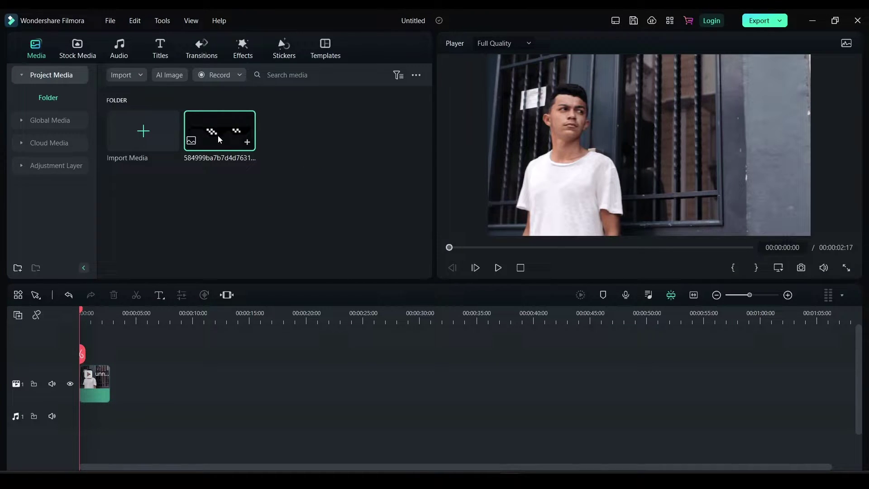
Place the sunglasses image on track 2, matched to the clip's length, and preview it.
drag(219, 135, 82, 346)
drag(136, 376, 110, 378)
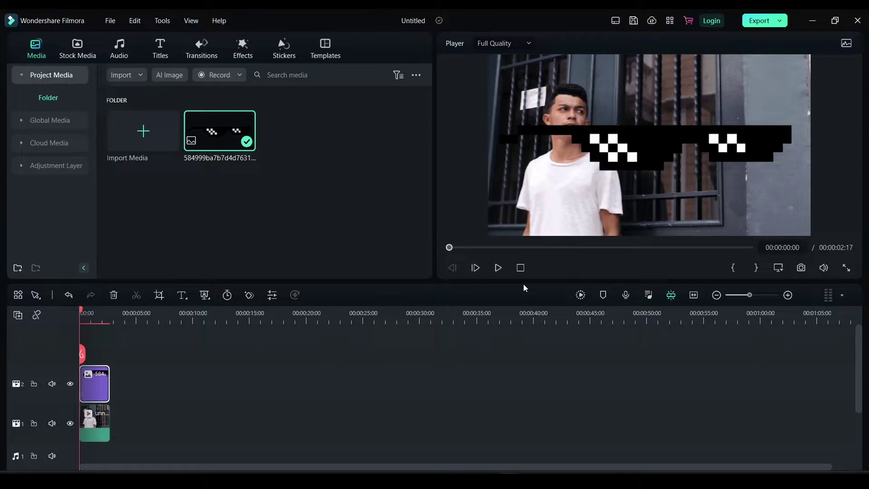
click(498, 268)
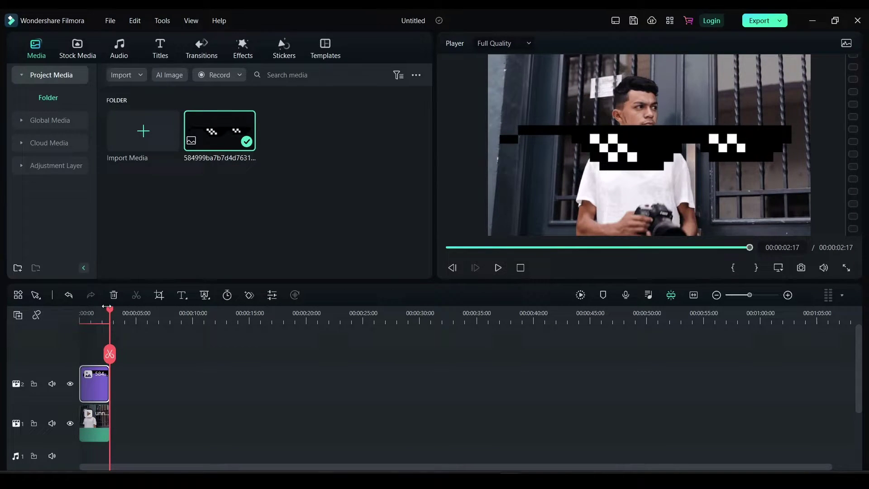
click(84, 312)
drag(84, 312, 83, 312)
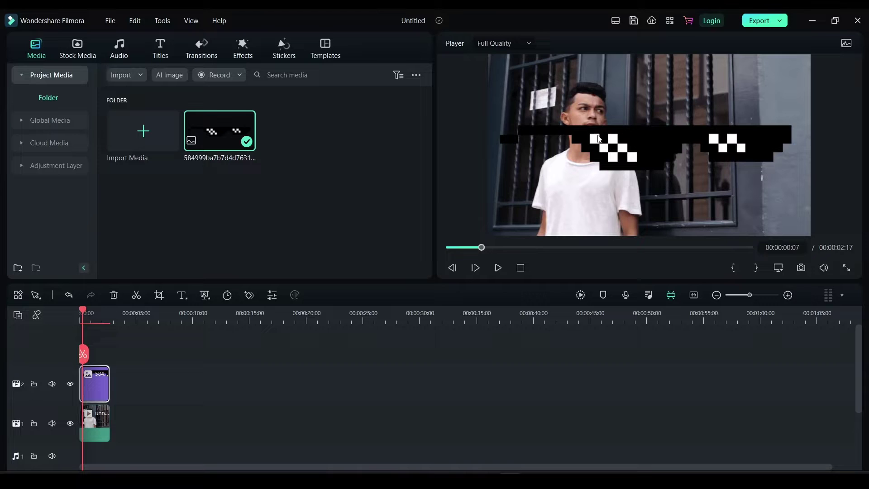
Shrink and move the sunglasses over the man's eyes, then replay to check placement.
click(569, 162)
drag(487, 180, 724, 114)
drag(777, 115, 606, 118)
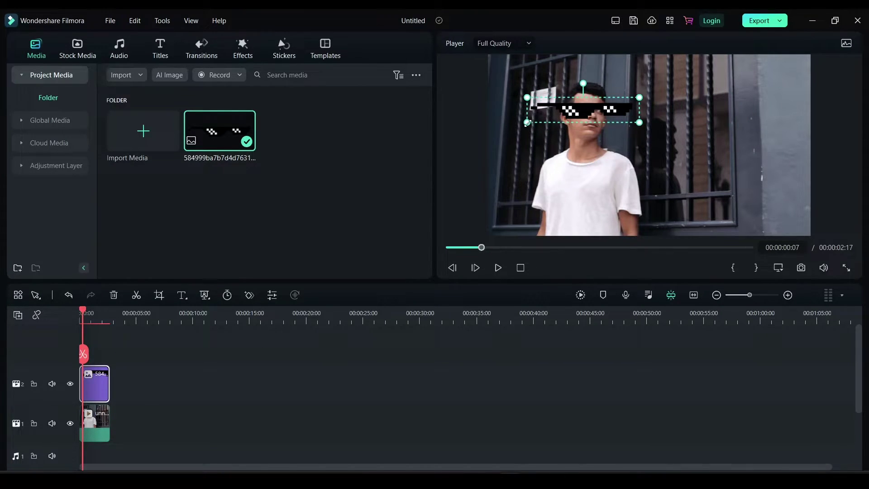
drag(527, 122, 586, 116)
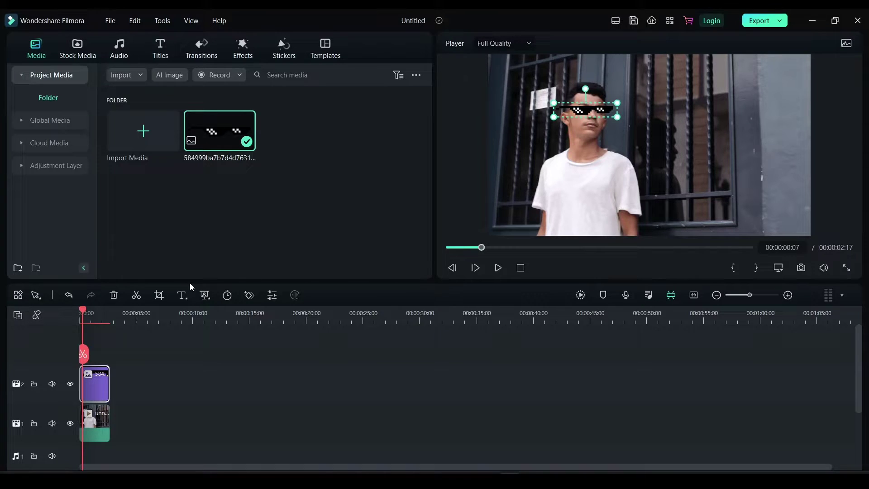
click(80, 315)
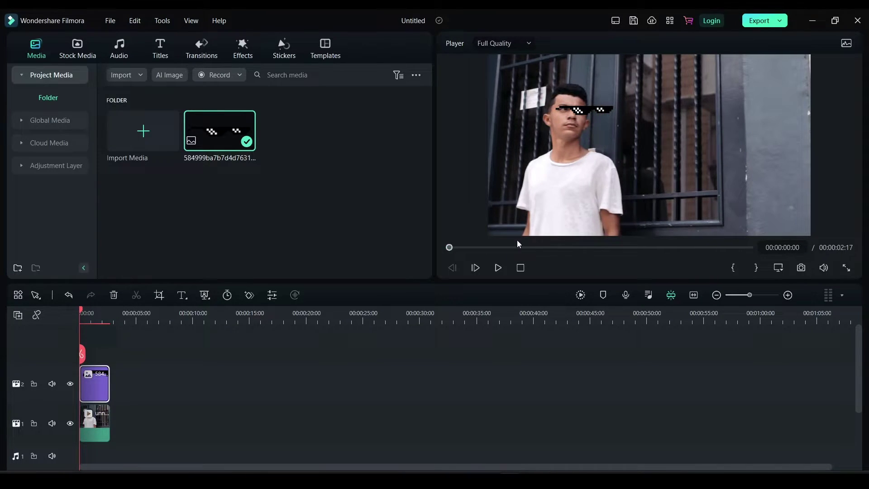
click(497, 270)
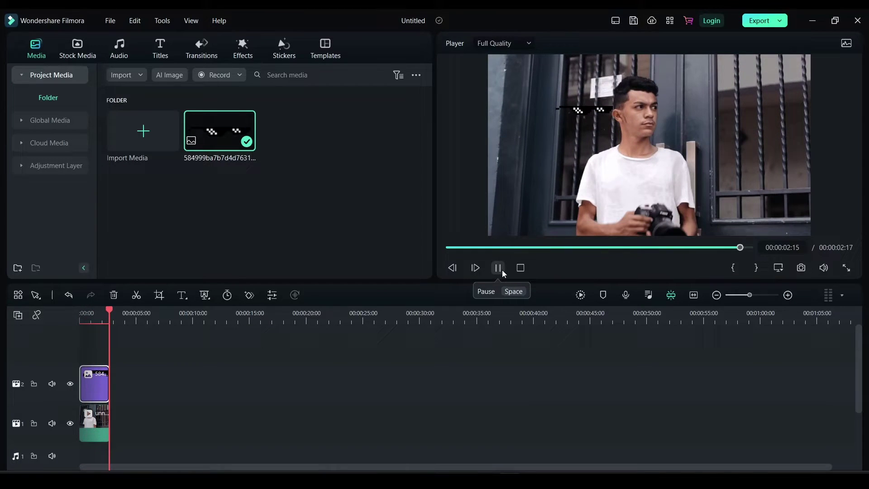
Turn on Motion Tracking in the man's clip's Video > AI Tools settings.
click(97, 429)
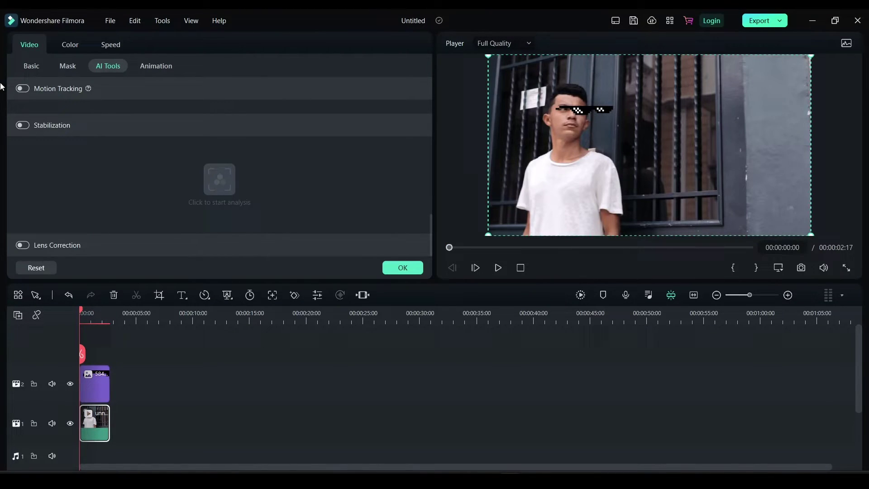
click(28, 66)
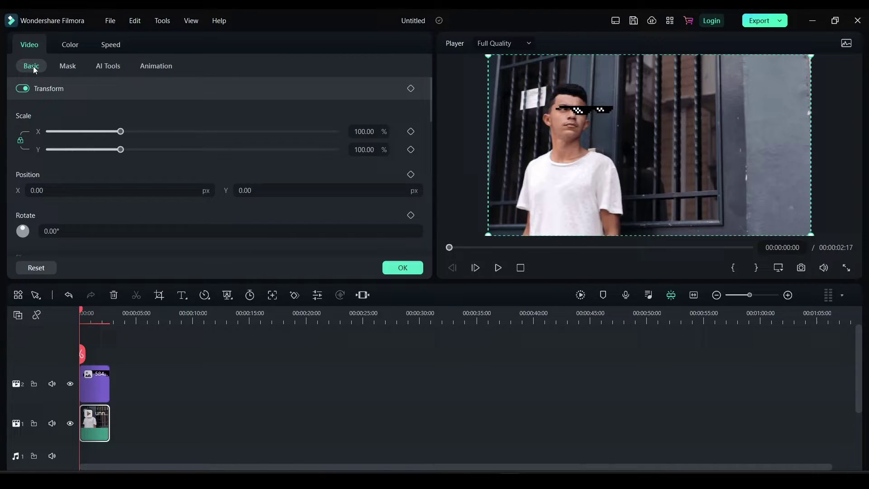
click(110, 66)
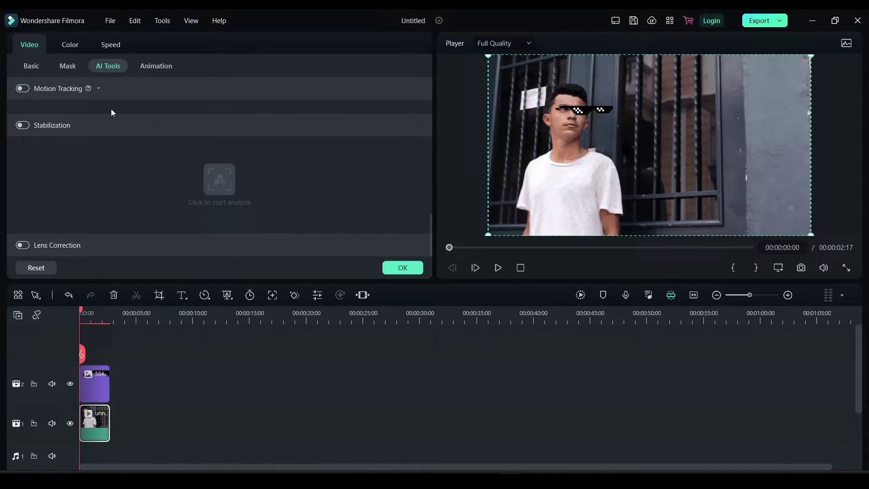
scroll(110, 109, up, 3)
scroll(110, 135, down, 3)
scroll(93, 154, up, 1)
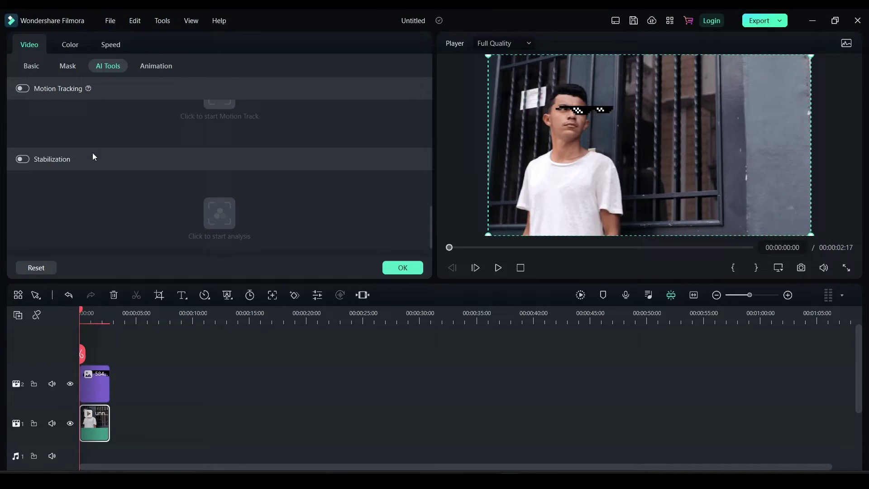
click(23, 88)
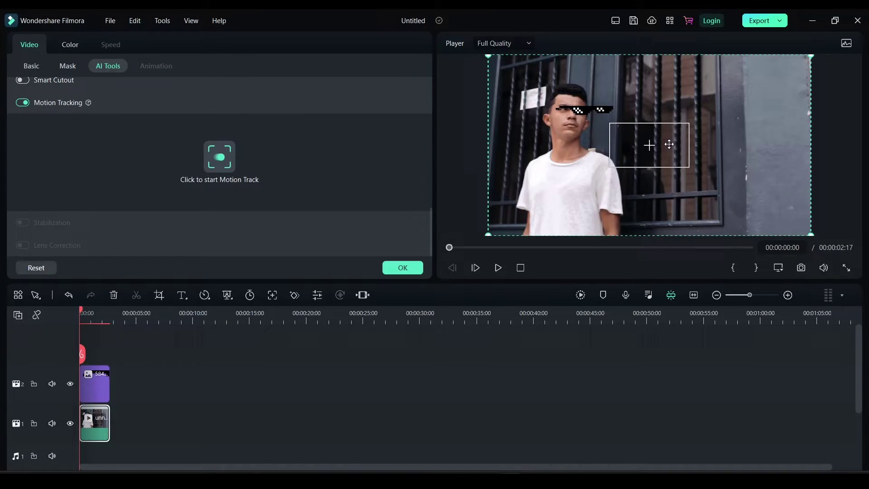
Move the tracking box onto the man's face and narrow it to a strip over his eyes.
drag(671, 152, 593, 122)
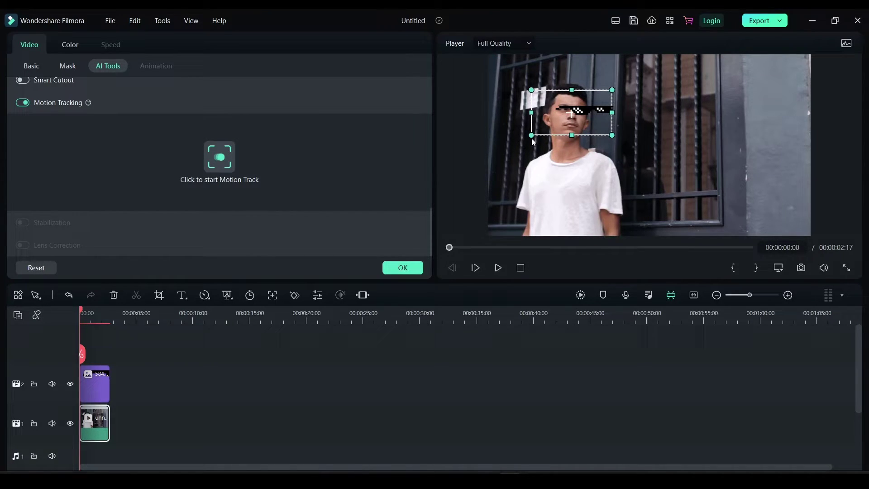
drag(531, 135, 549, 126)
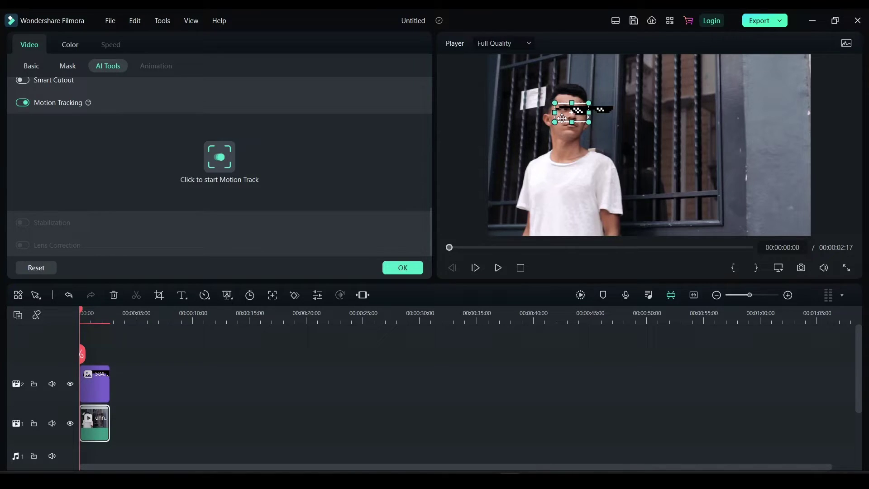
drag(562, 118, 560, 118)
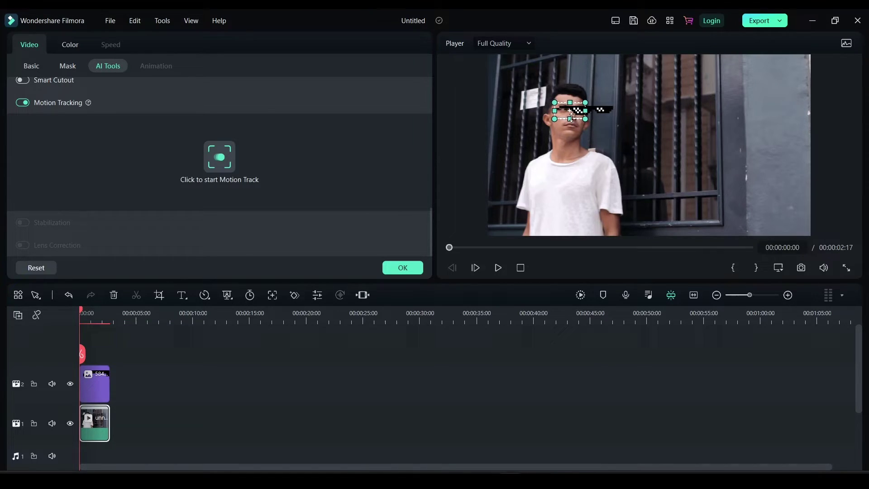
drag(570, 118, 572, 117)
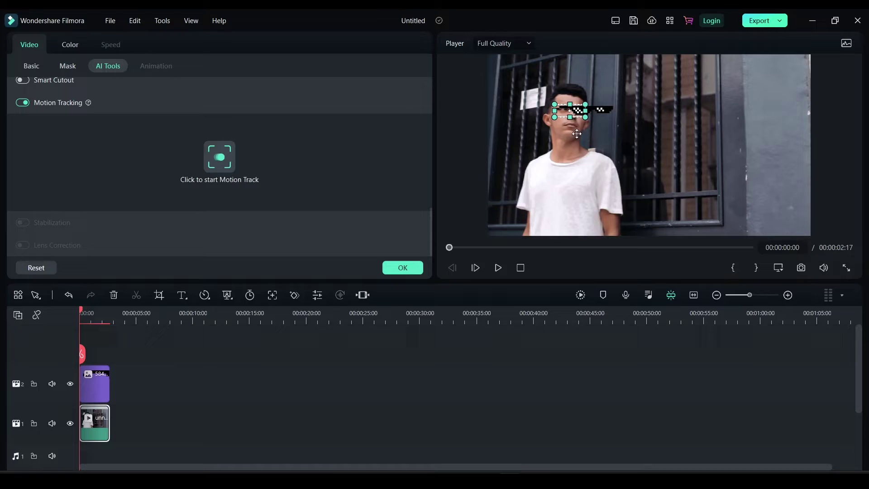
Run motion tracking on the man's eyes and confirm the completion notice.
click(224, 160)
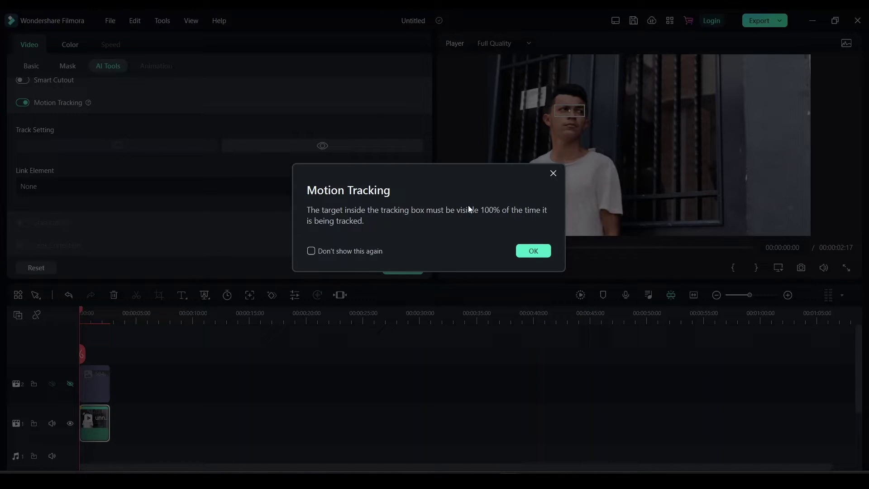
click(534, 251)
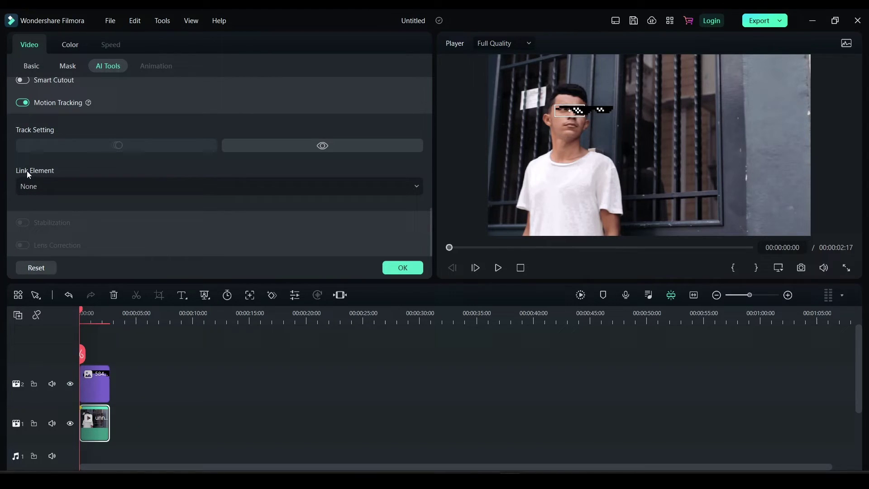
Link the sunglasses image to the eye track via Link Element and render the preview.
click(387, 191)
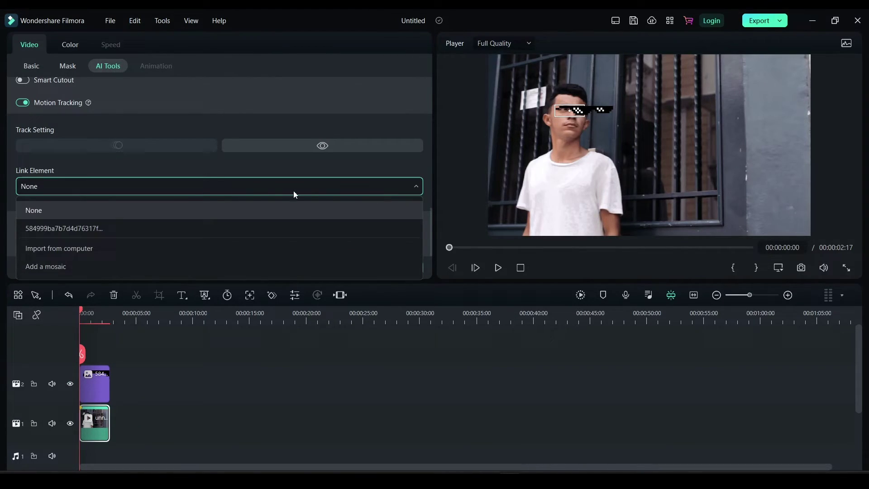
click(80, 230)
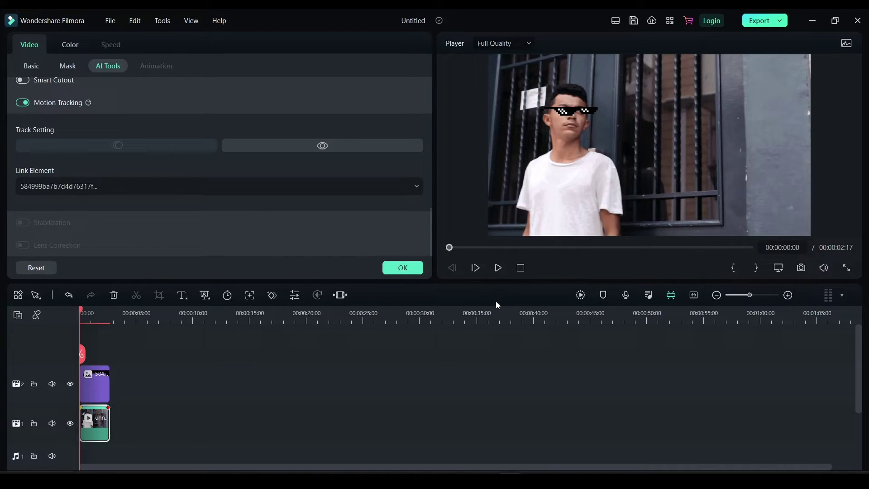
click(580, 295)
Play the clip twice from the start to verify the sunglasses follow his eyes.
click(499, 268)
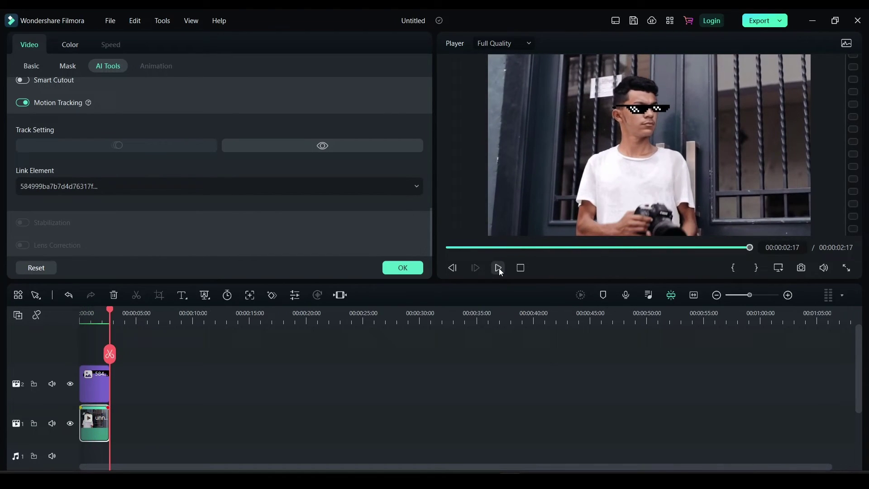
drag(109, 310, 80, 310)
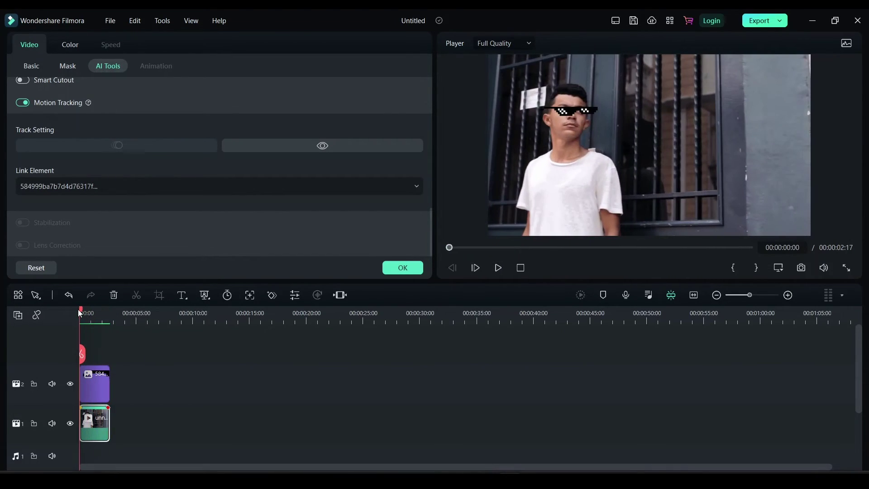
click(498, 273)
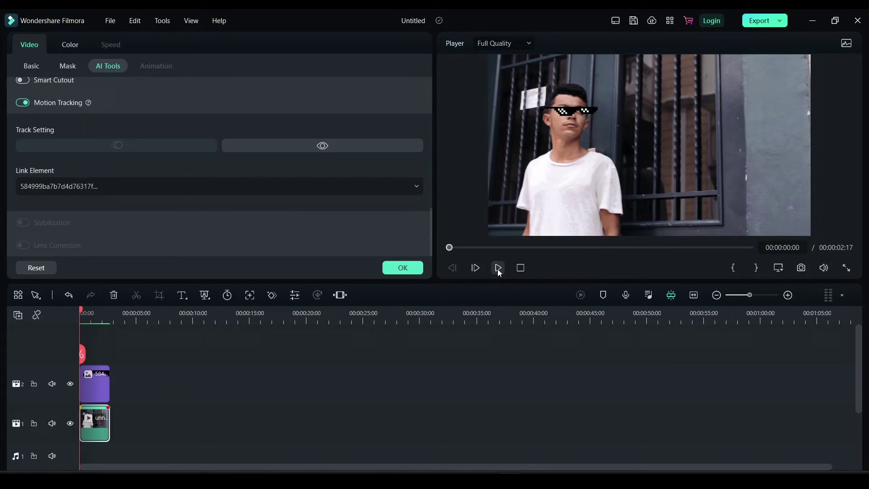